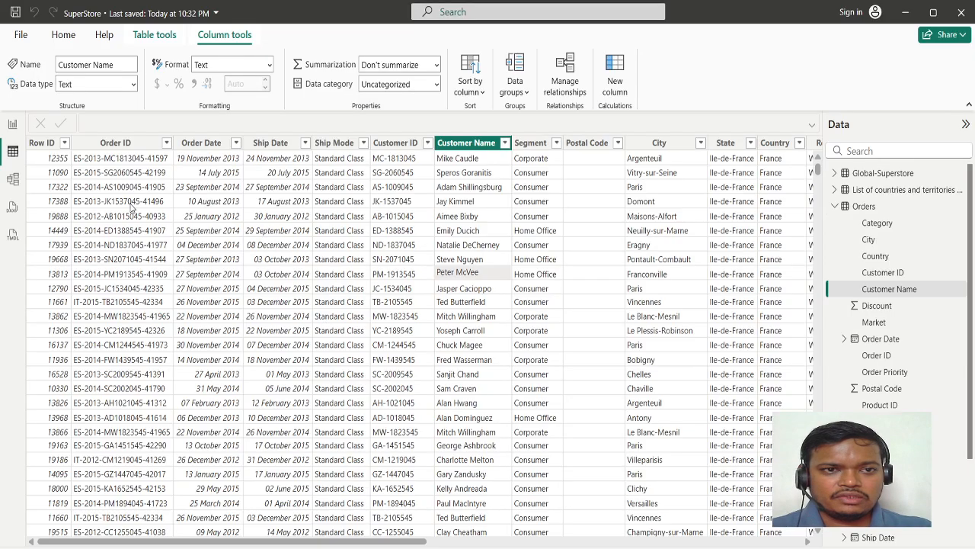
Switch to the report view, expand the Orders table's field list and select its Category field
left_click(12, 127)
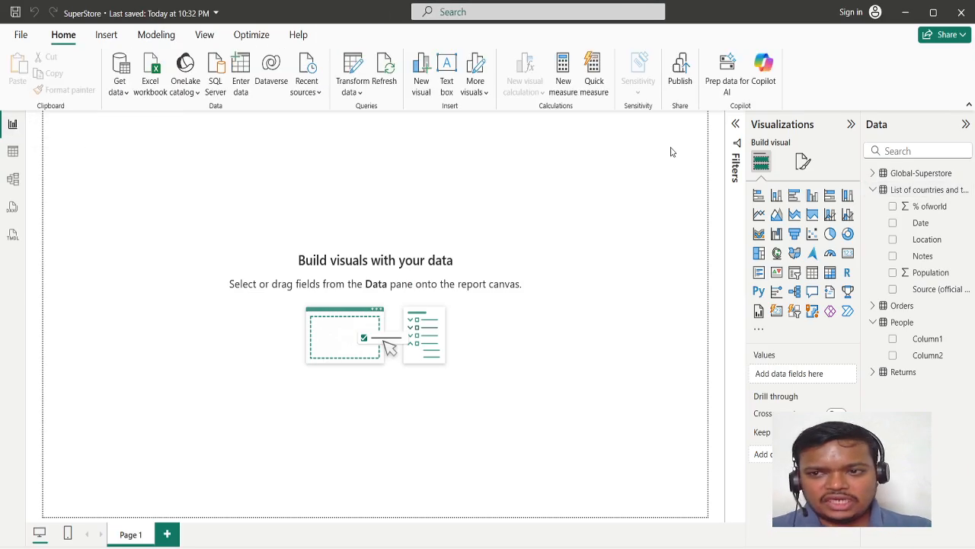
left_click(873, 190)
left_click(872, 207)
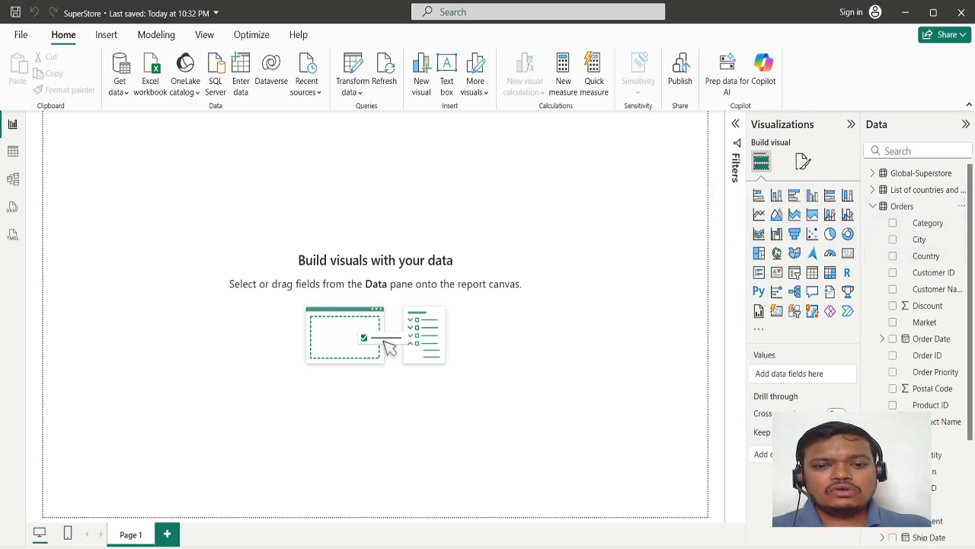
left_click(390, 506)
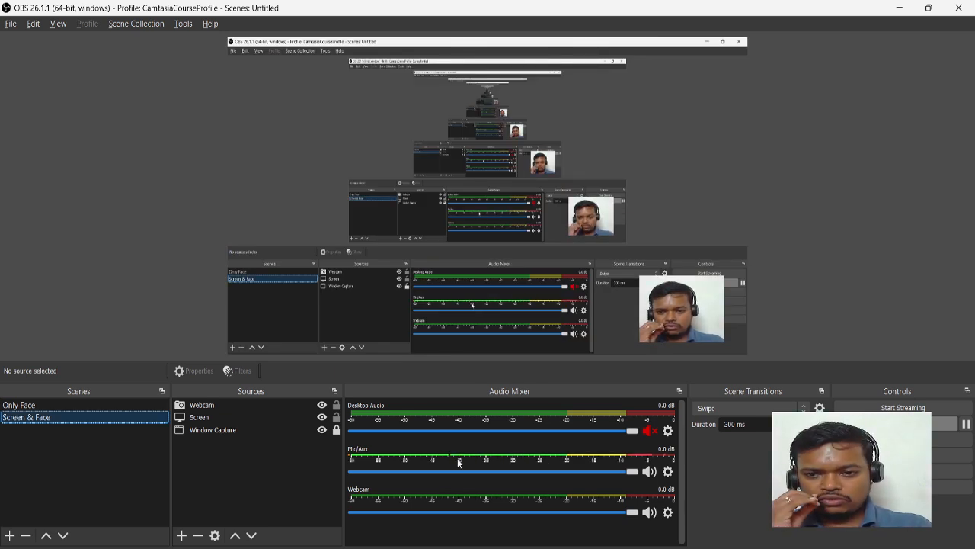
key("alt+Tab")
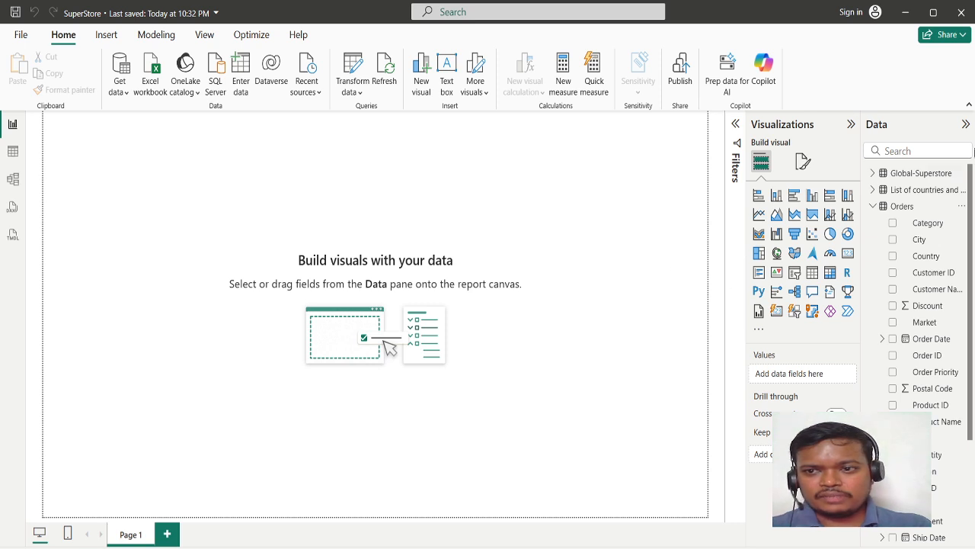
scroll(909, 385, "down", 1)
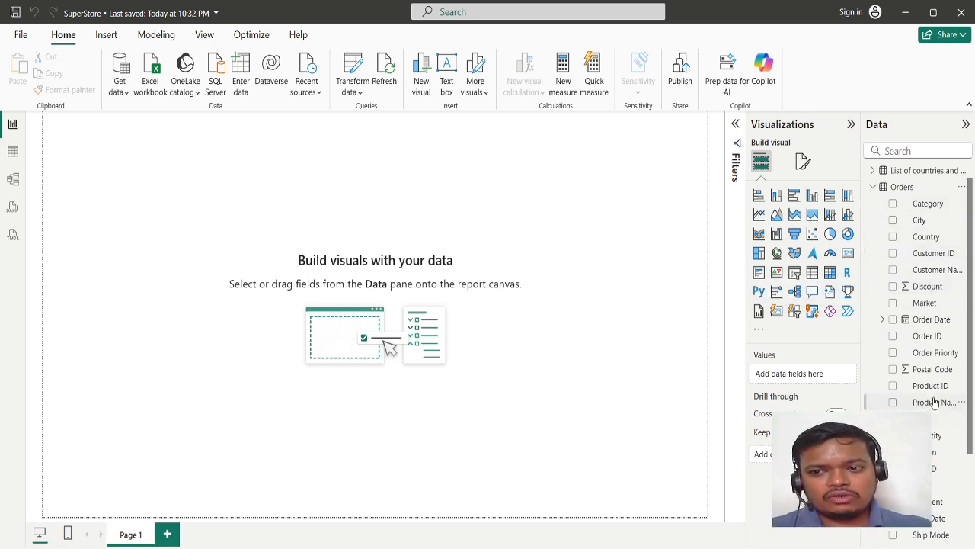
left_click(939, 205)
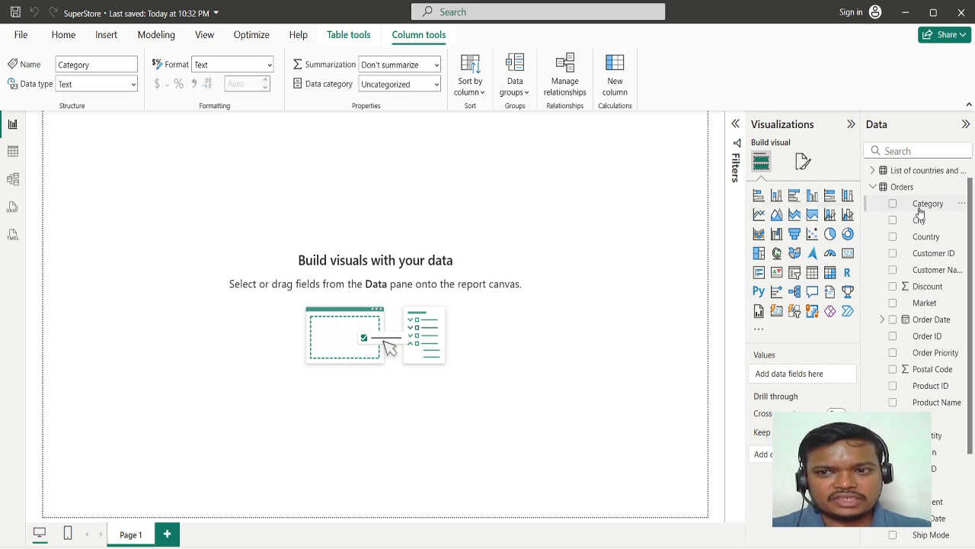
Return to the table view, check the data type options for Customer Name and look through the Orders table's field list
left_click(15, 154)
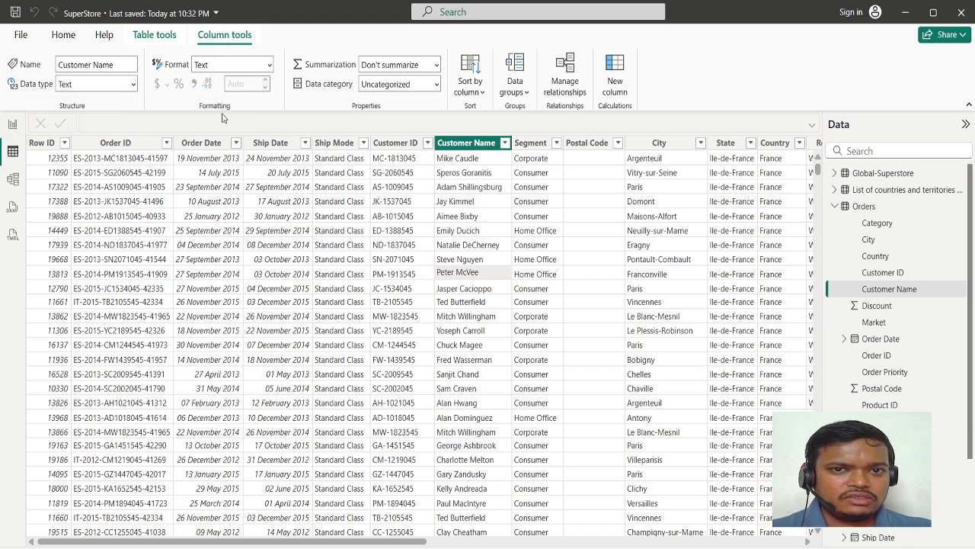
left_click(133, 85)
left_click(133, 85)
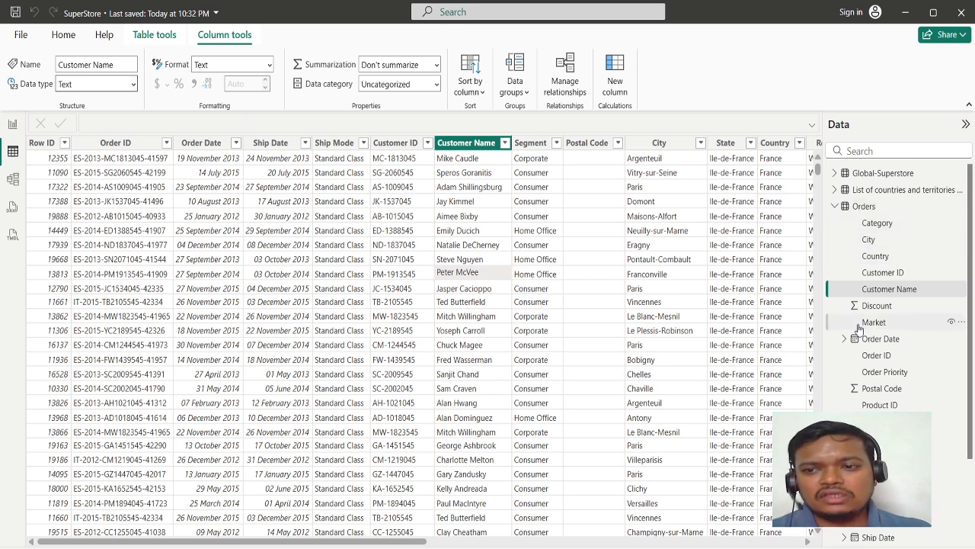
scroll(857, 381, "down", 2)
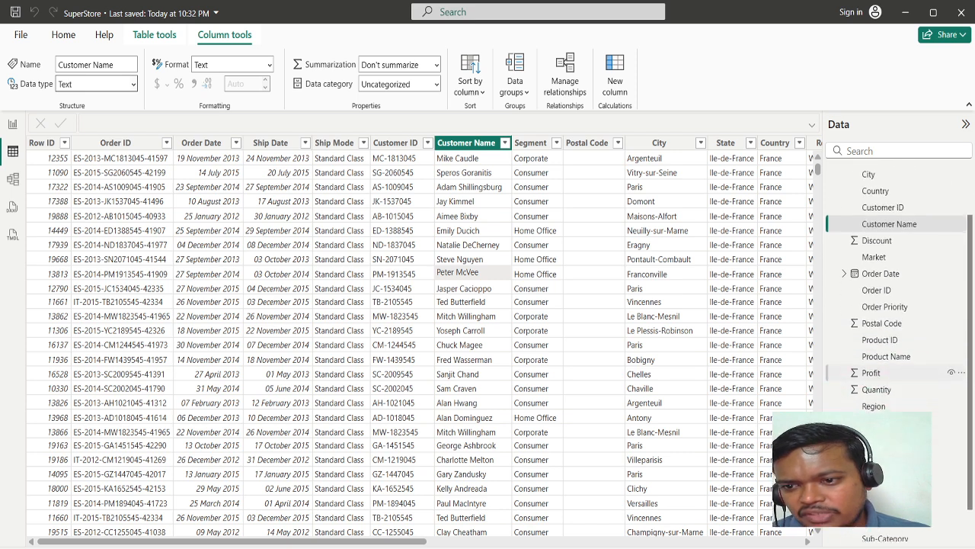
scroll(876, 396, "down", 1)
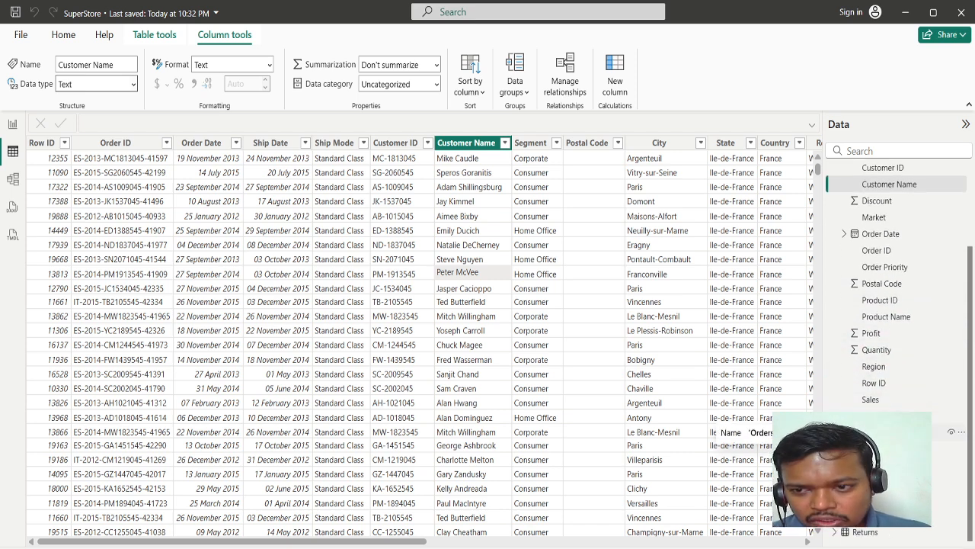
scroll(857, 343, "up", 3)
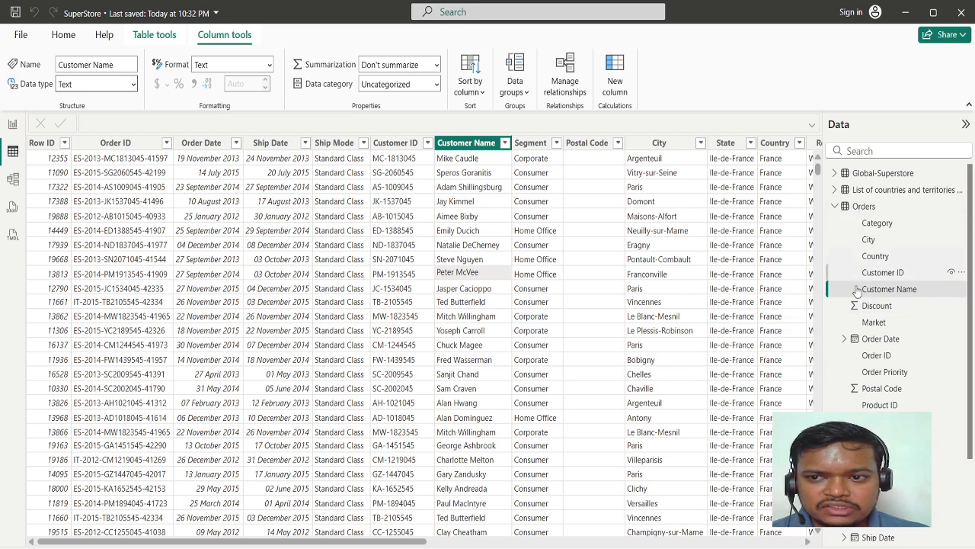
scroll(853, 351, "down", 2)
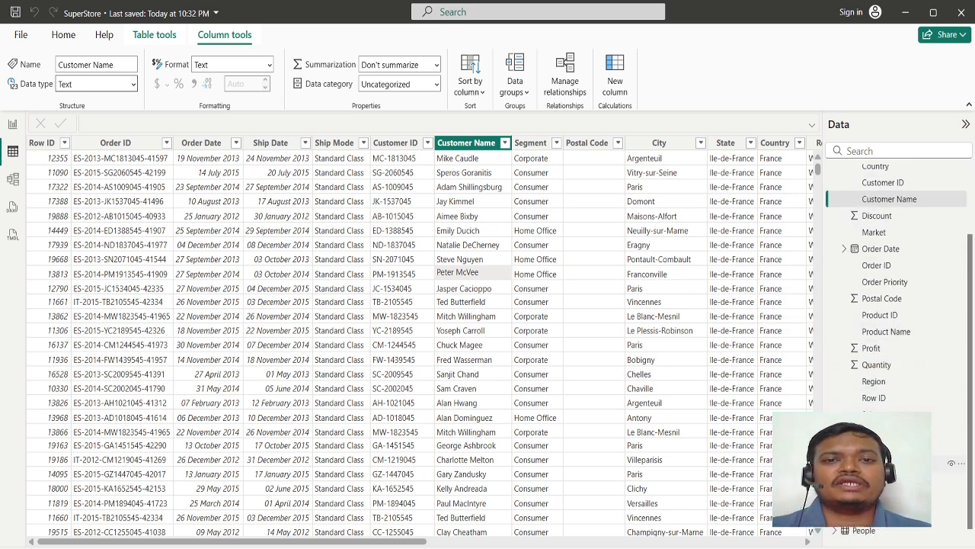
scroll(914, 463, "down", 1)
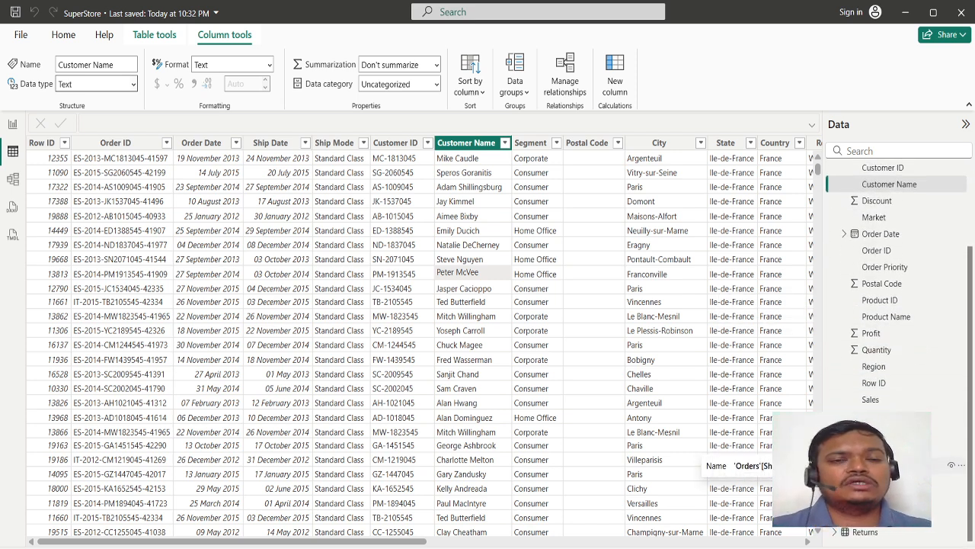
Select the Row ID column in the Orders data and examine the data types available for it
left_click(116, 179)
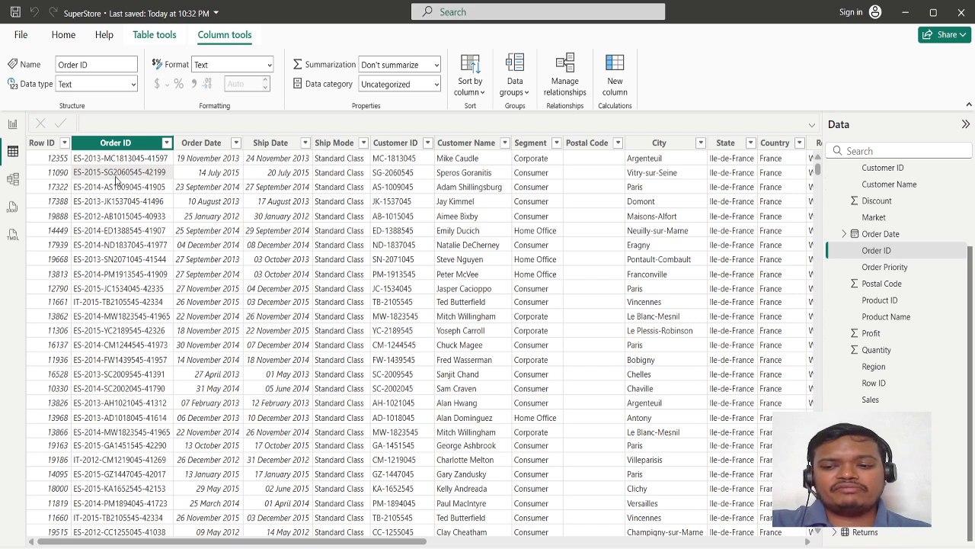
left_click(48, 172)
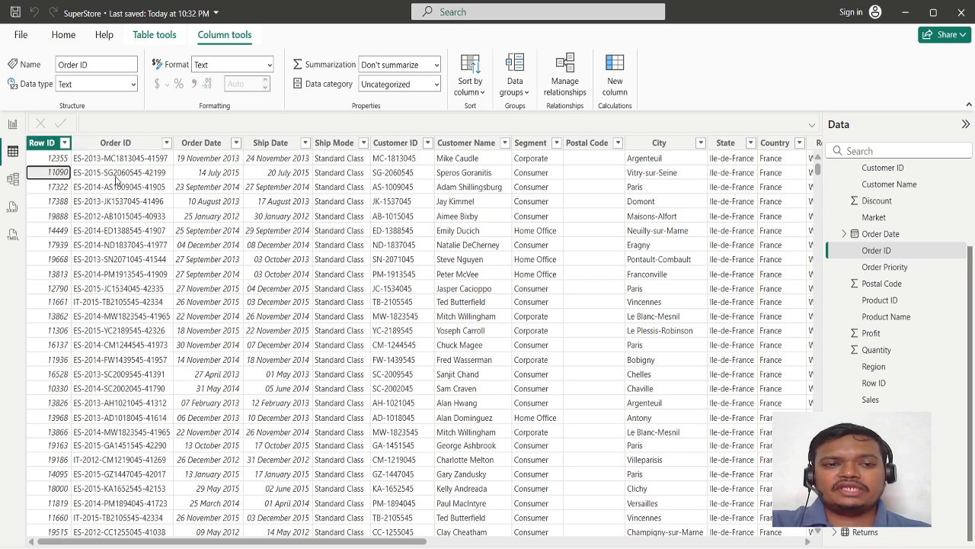
left_click(134, 85)
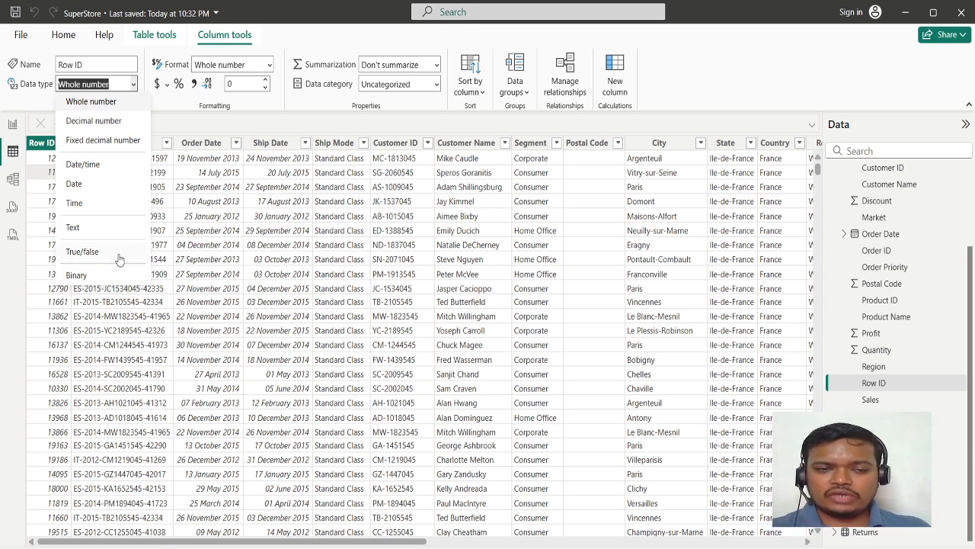
Check the data types of the Ship Date, Row ID, Order ID and Order Date columns
left_click(304, 201)
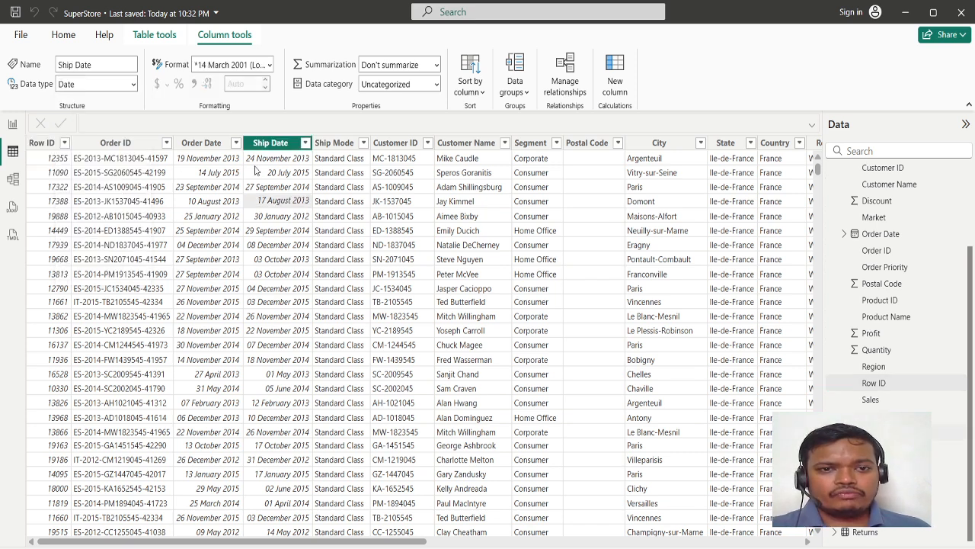
left_click(52, 175)
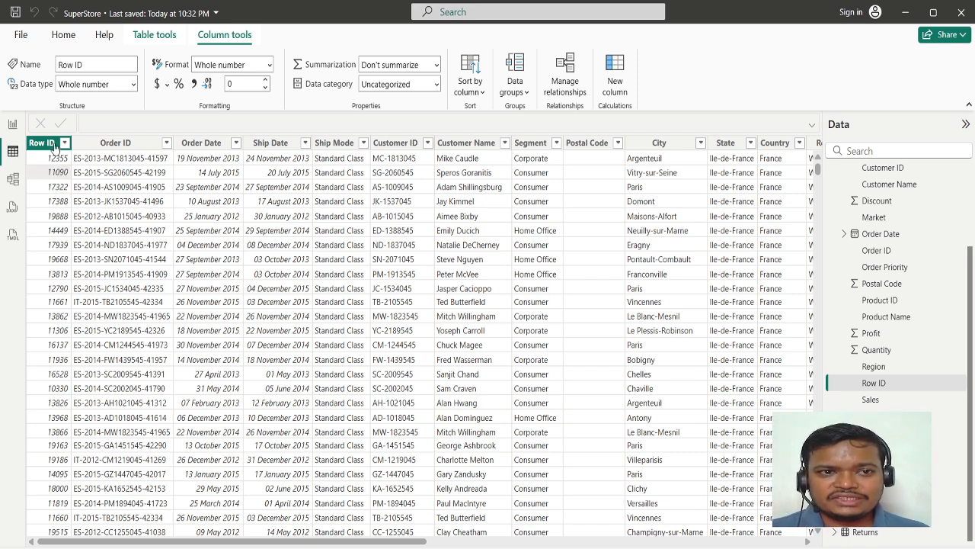
left_click(126, 160)
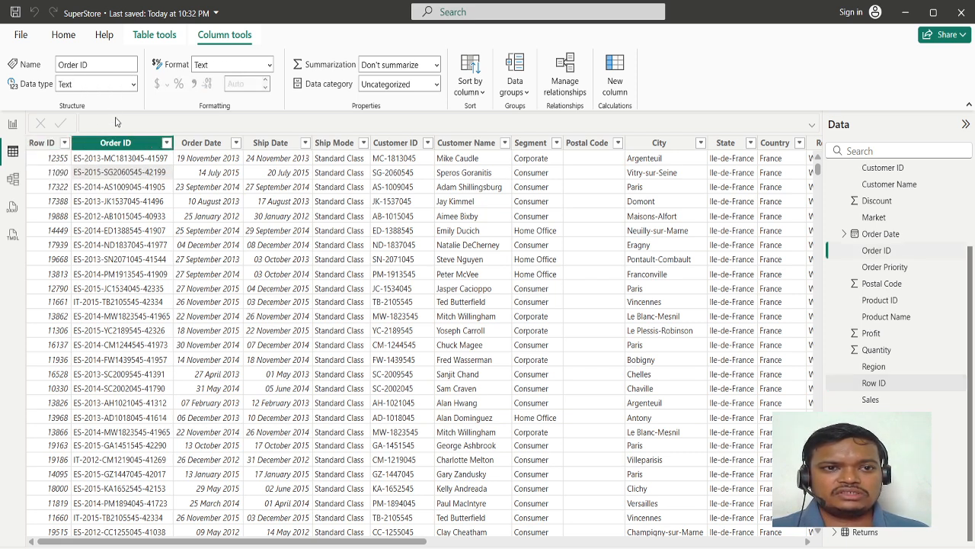
left_click(187, 169)
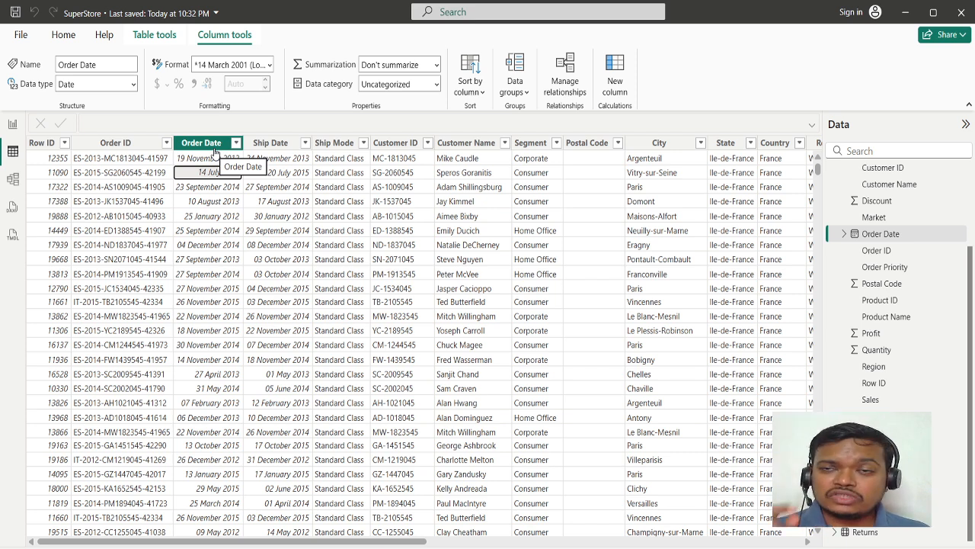
Go through the Orders columns from Ship Date to Market one by one and check each column's data type
key("Right")
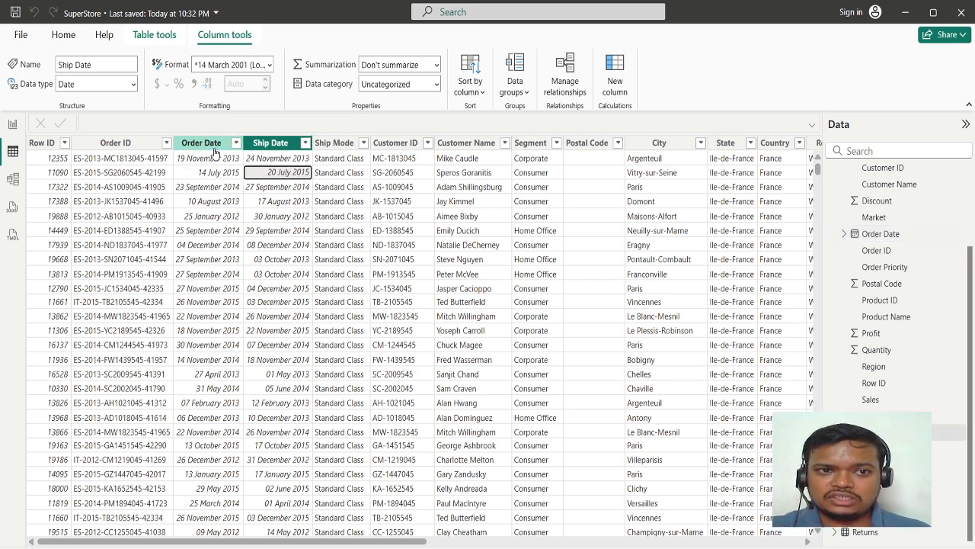
key("Right")
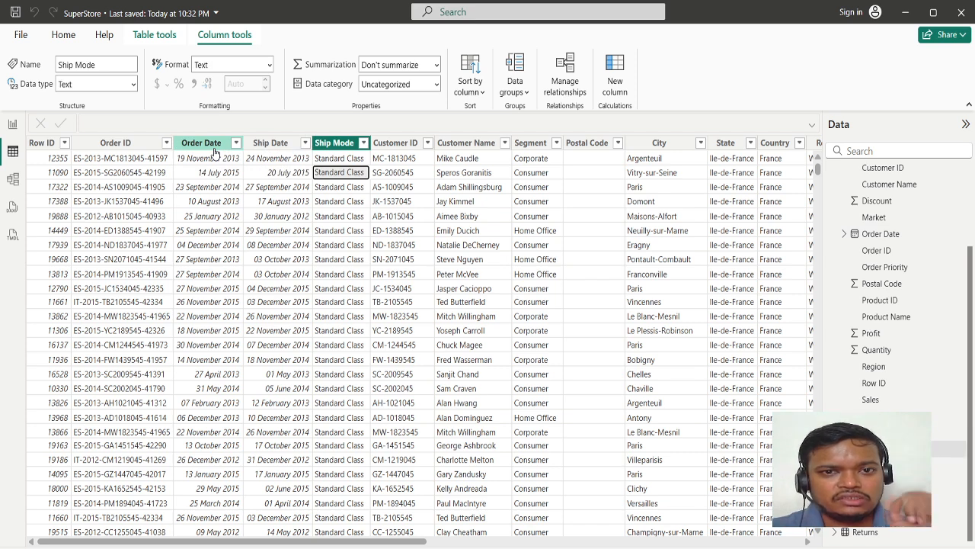
key("Right")
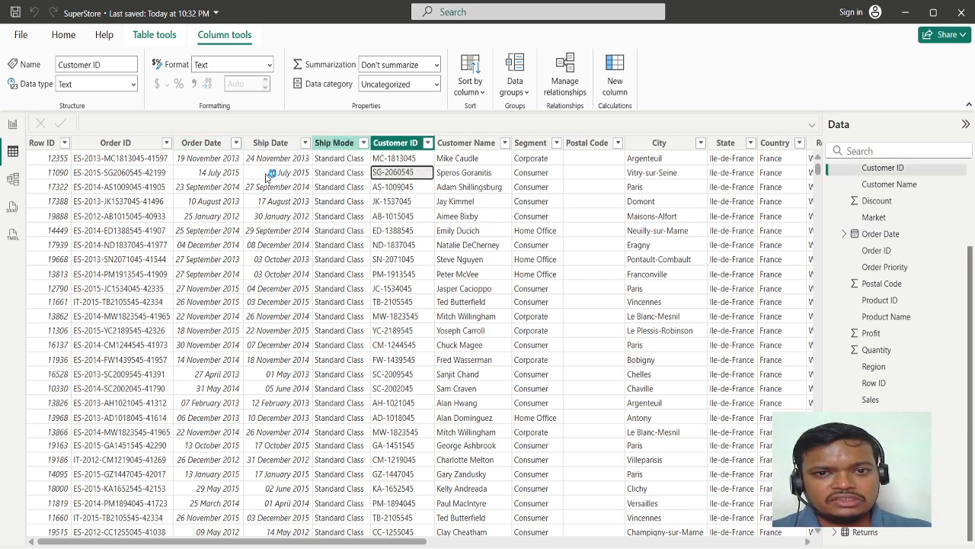
key("Right")
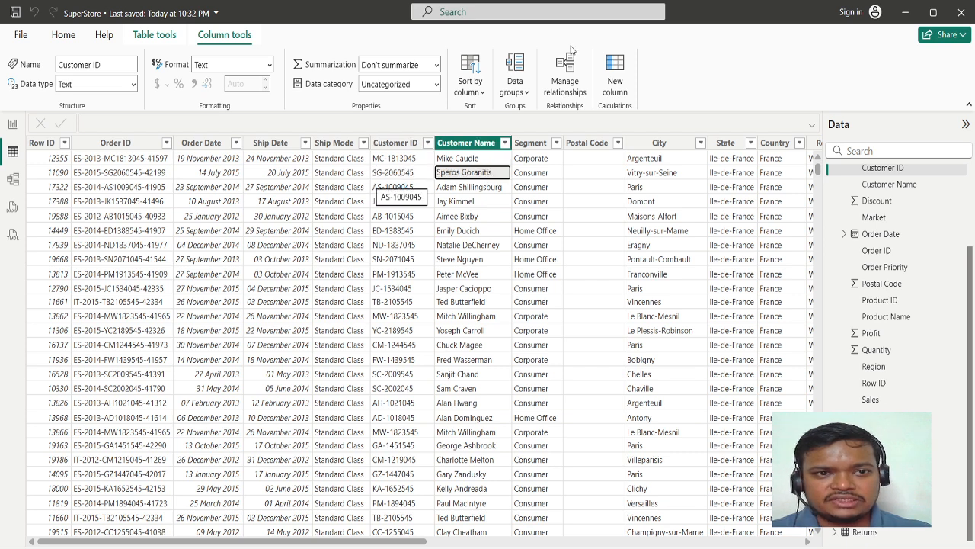
key("Right")
key("Right")
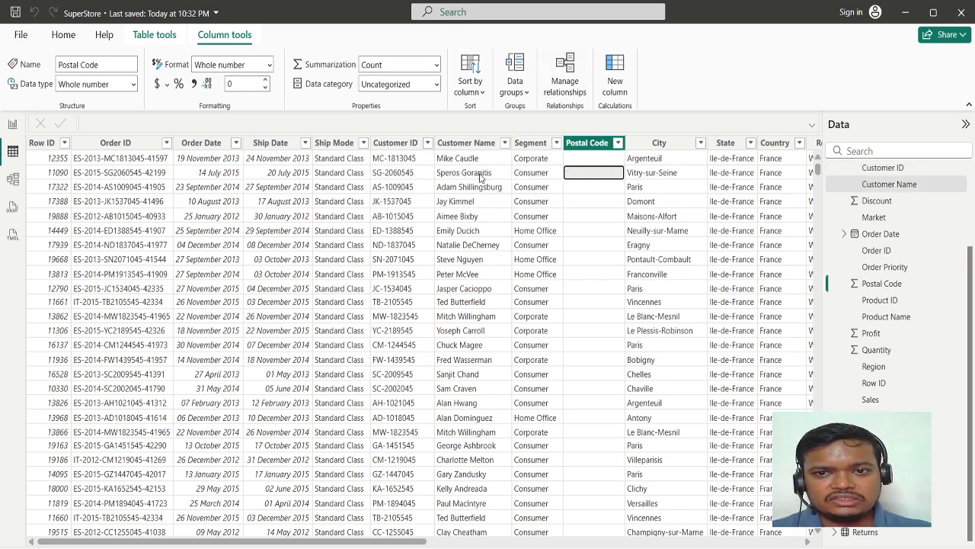
key("Right")
key("Right")
key("Right")
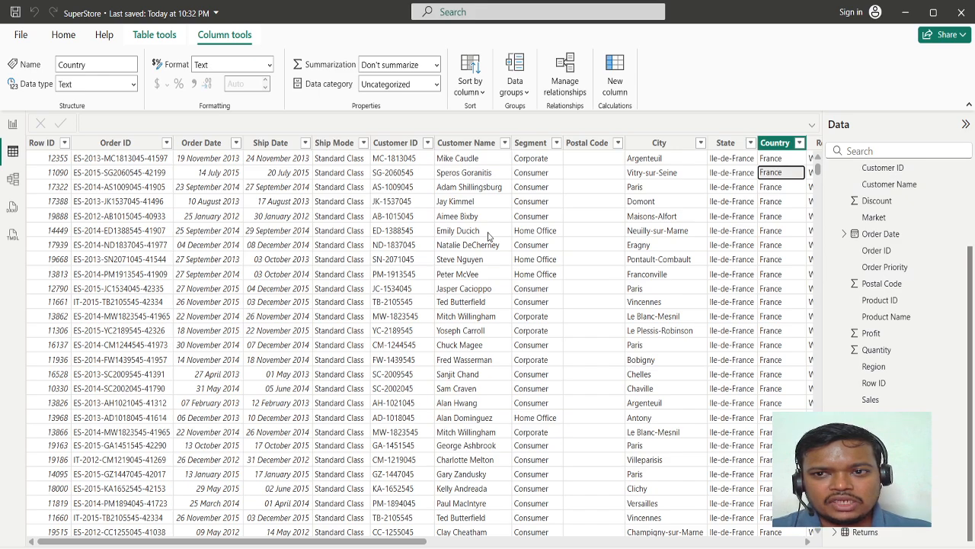
key("Right")
key("Right")
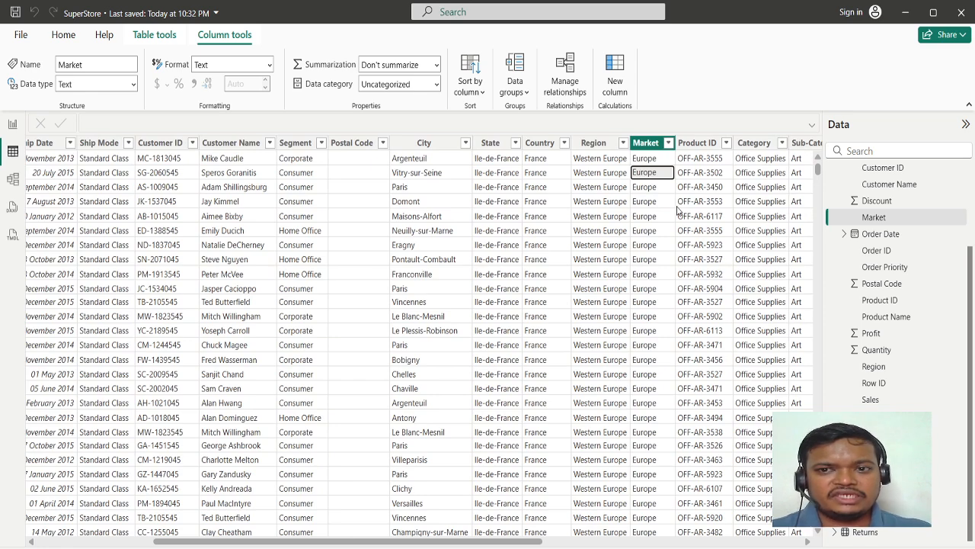
Check the data types of the Orders columns from Product ID through Discount
scroll(725, 202, "right", 1)
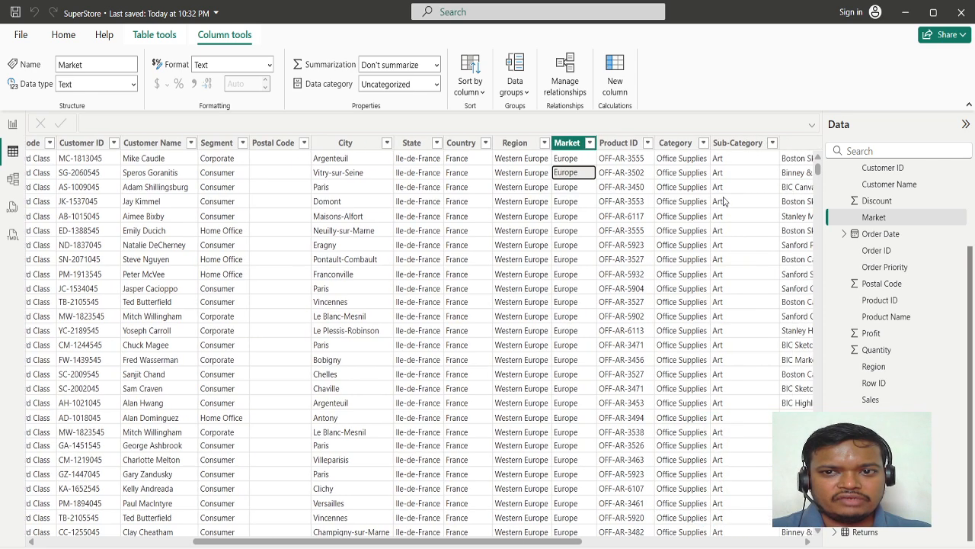
left_click(631, 175)
left_click(631, 174)
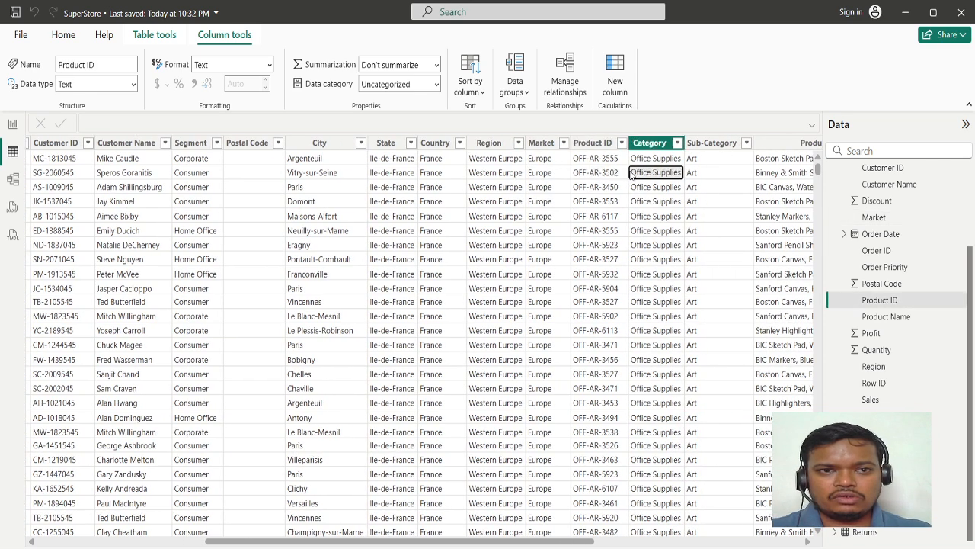
key("Right")
key("Right")
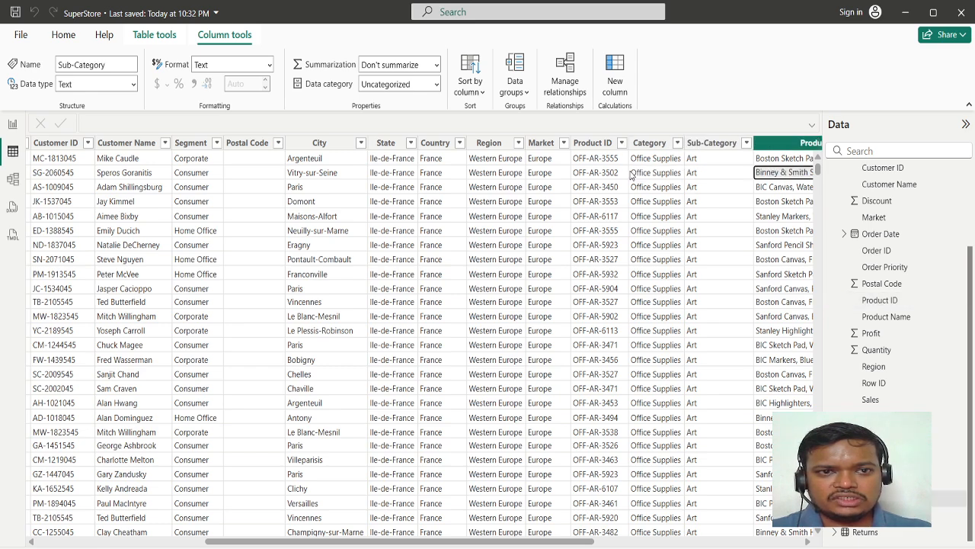
key("Right")
key("Right")
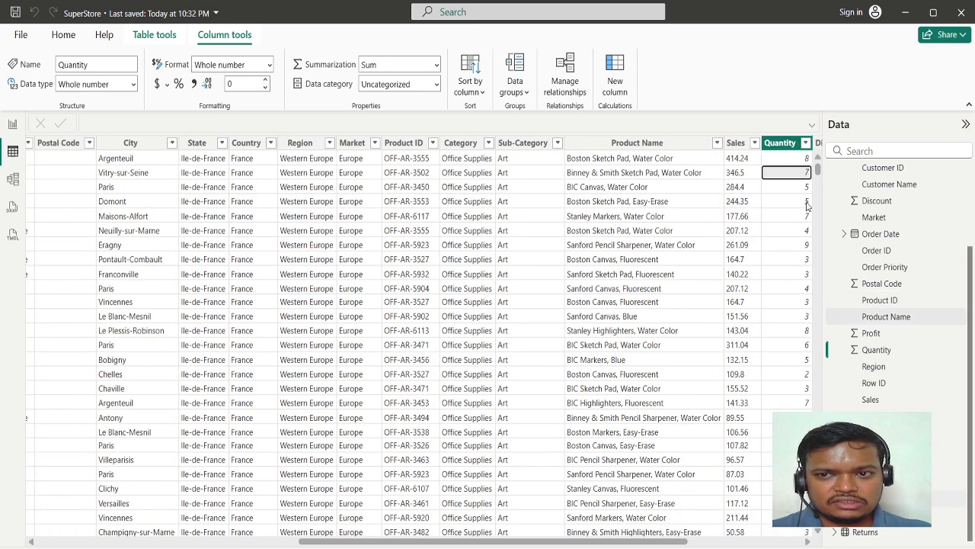
key("Right")
scroll(684, 204, "right", 1)
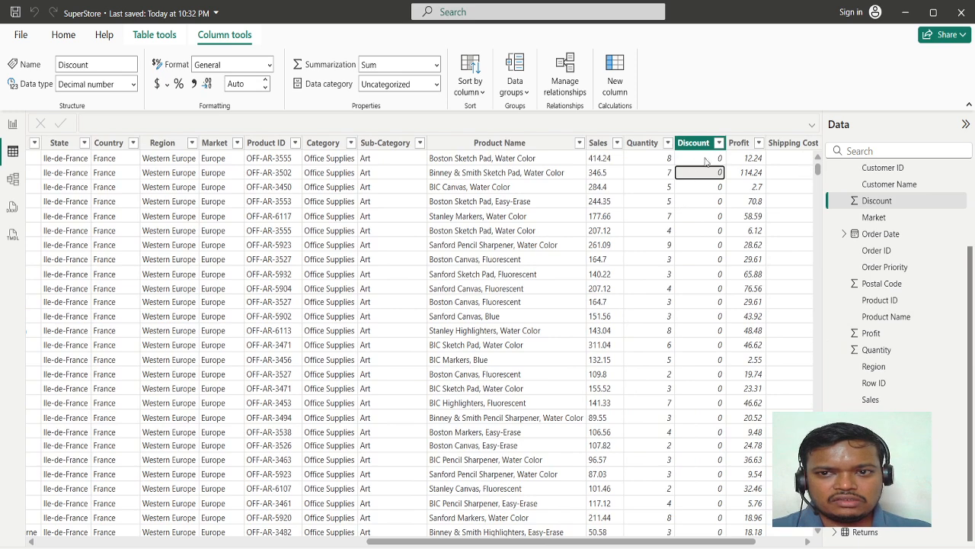
Recheck the Quantity column's data type and review Discount, Profit, Shipping Cost and Order Priority
left_click(651, 175)
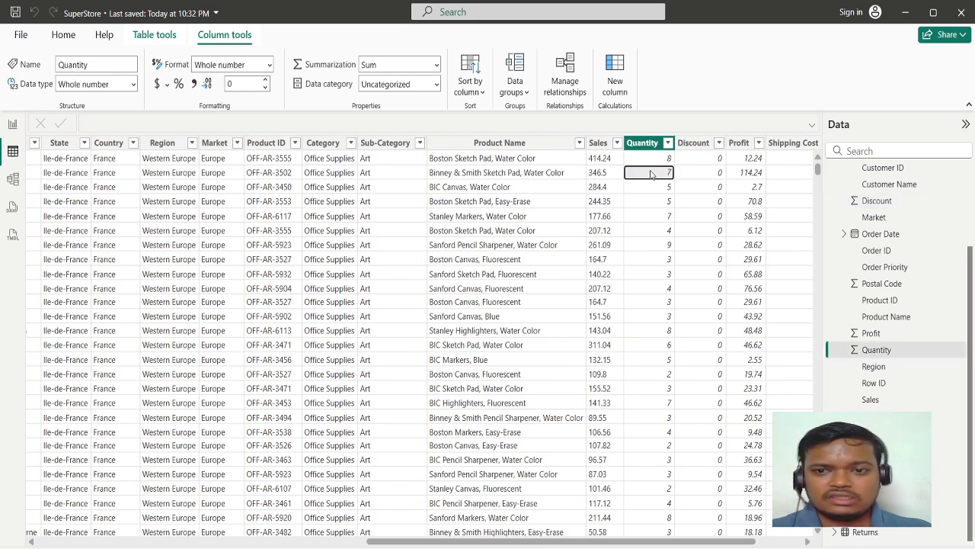
key("Right")
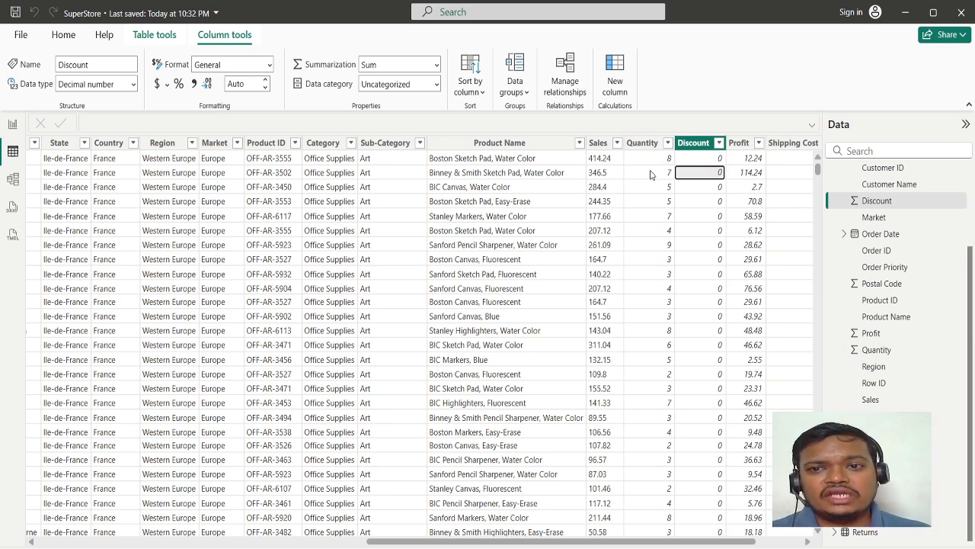
key("Right")
key("Right")
key("Right")
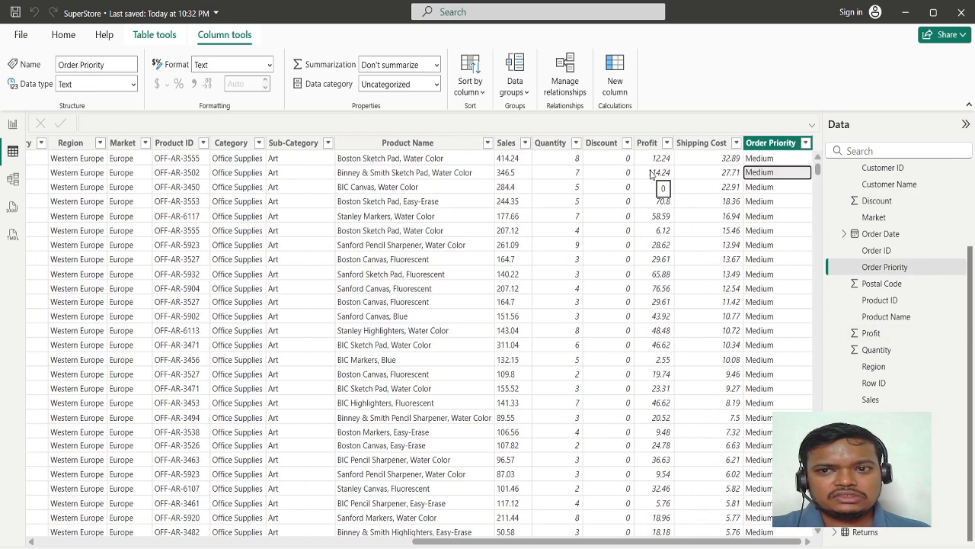
Recheck the data types of the Discount, Profit, Shipping Cost and Order Priority columns
key("Left")
key("Left")
key("Left")
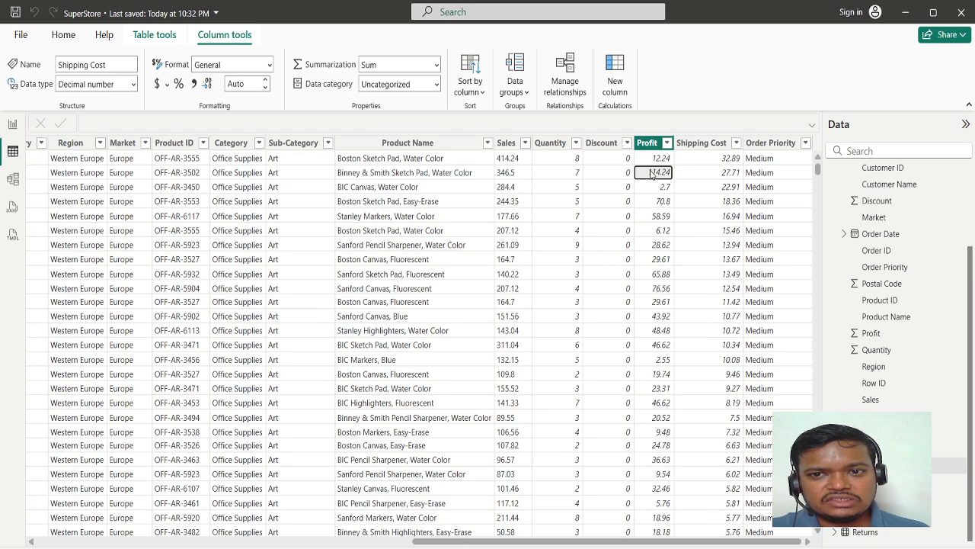
key("Right")
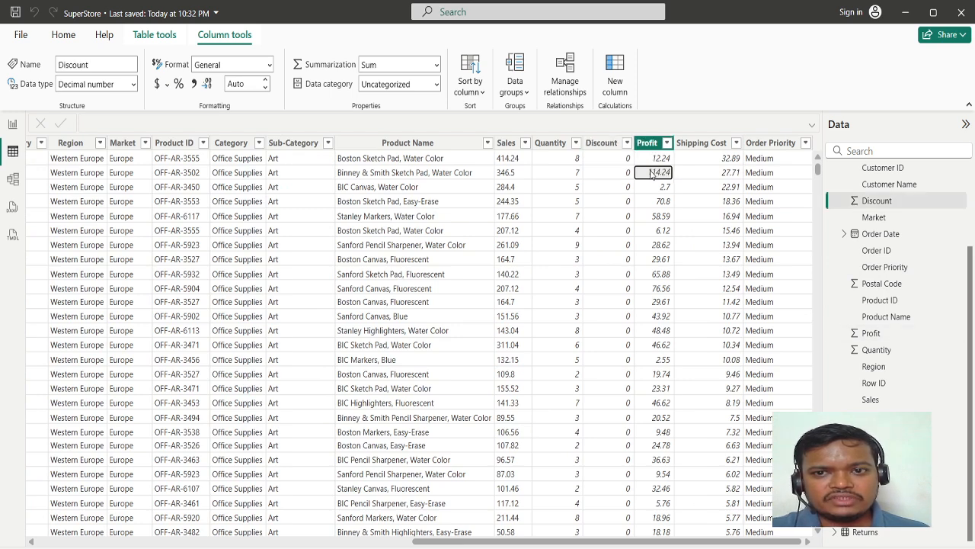
key("Right")
key("Right")
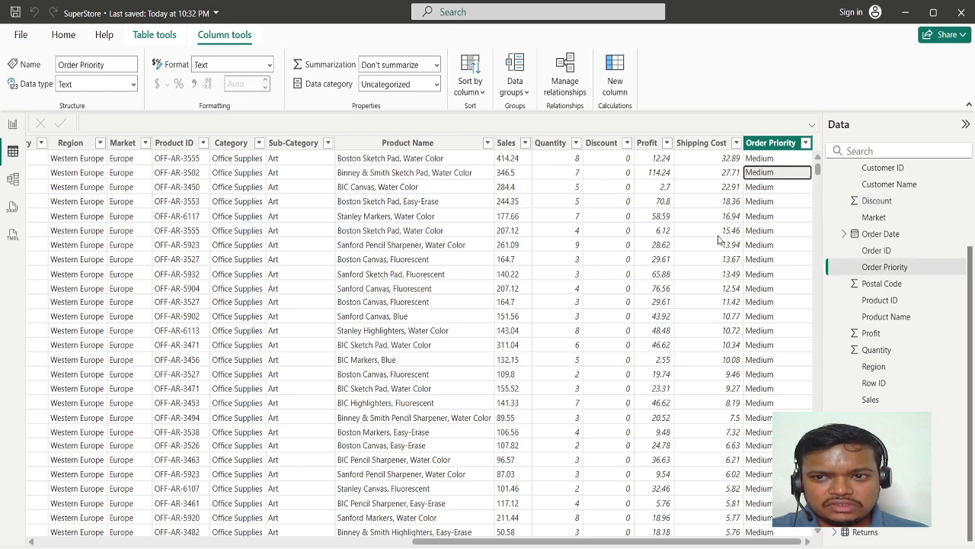
left_click(716, 186)
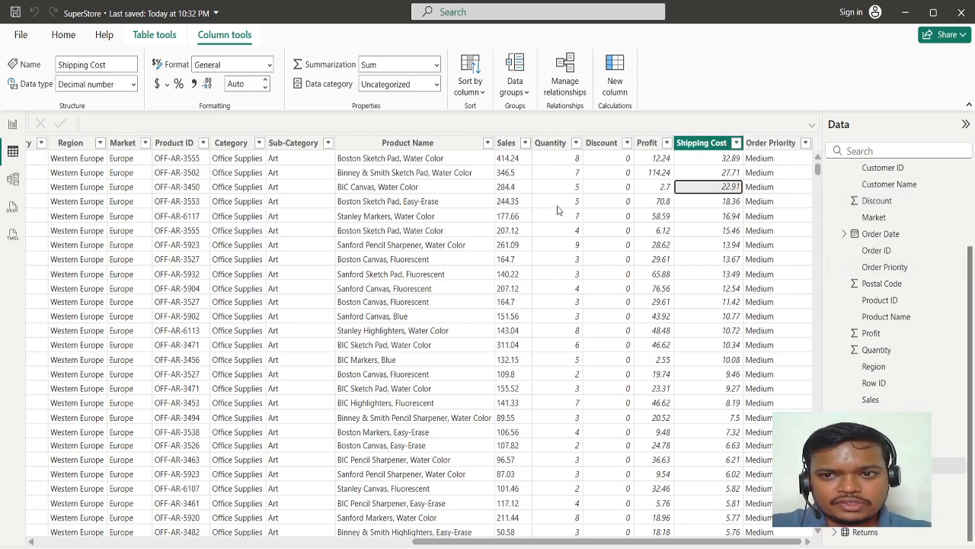
Change the Sales column's data type to Whole number and accept the data type change
left_click(509, 177)
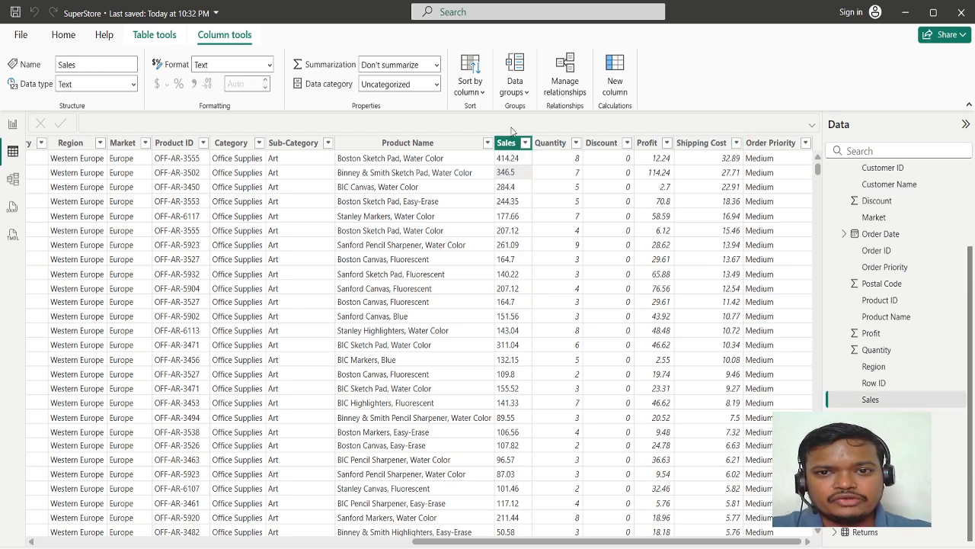
left_click(509, 142)
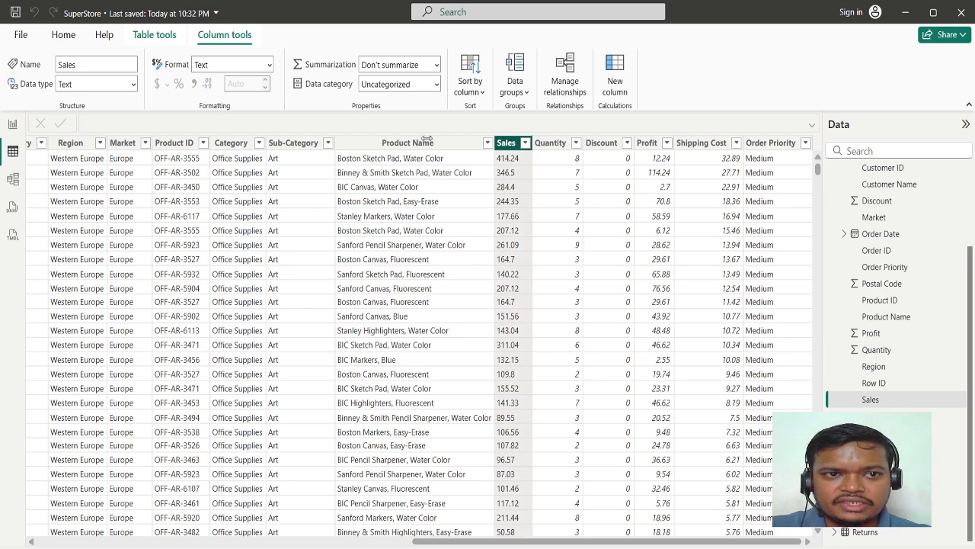
left_click(117, 84)
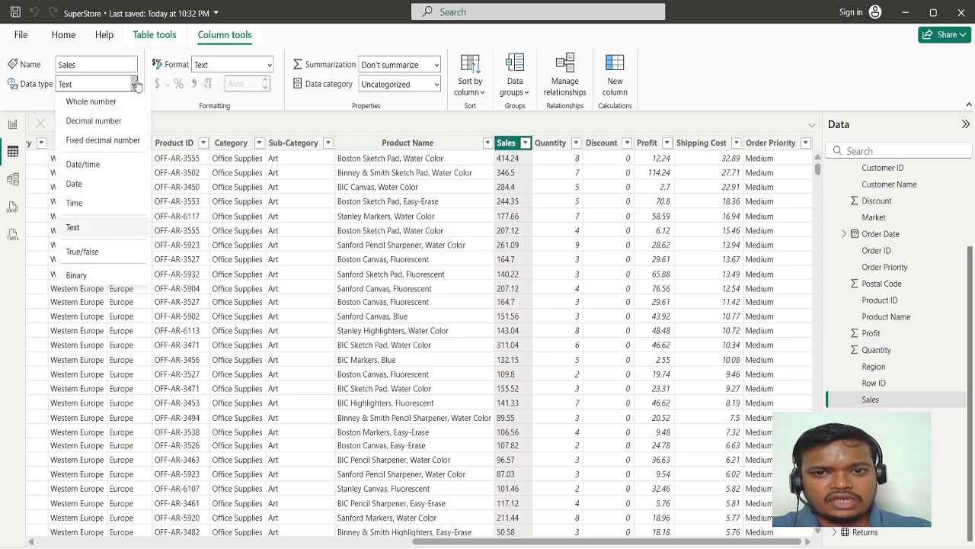
left_click(134, 85)
left_click(134, 85)
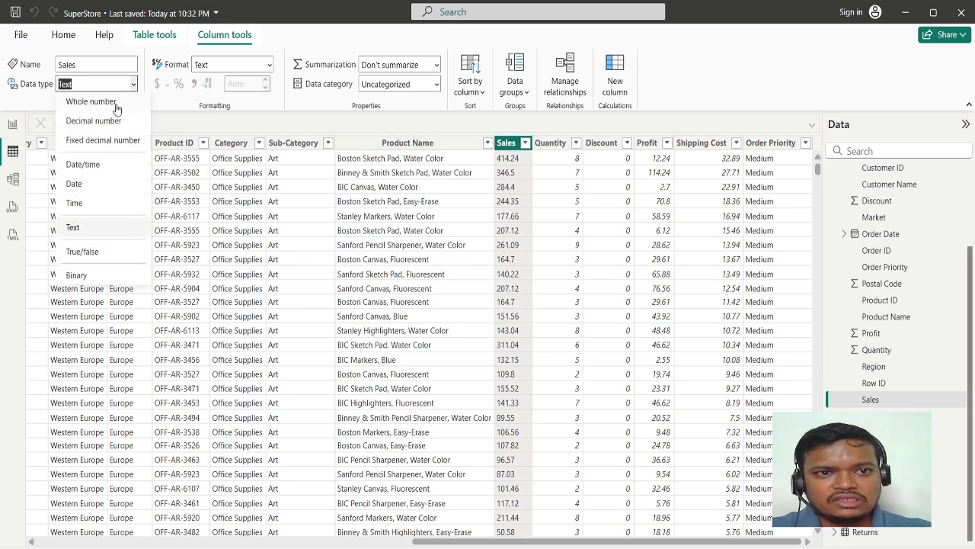
key("Escape")
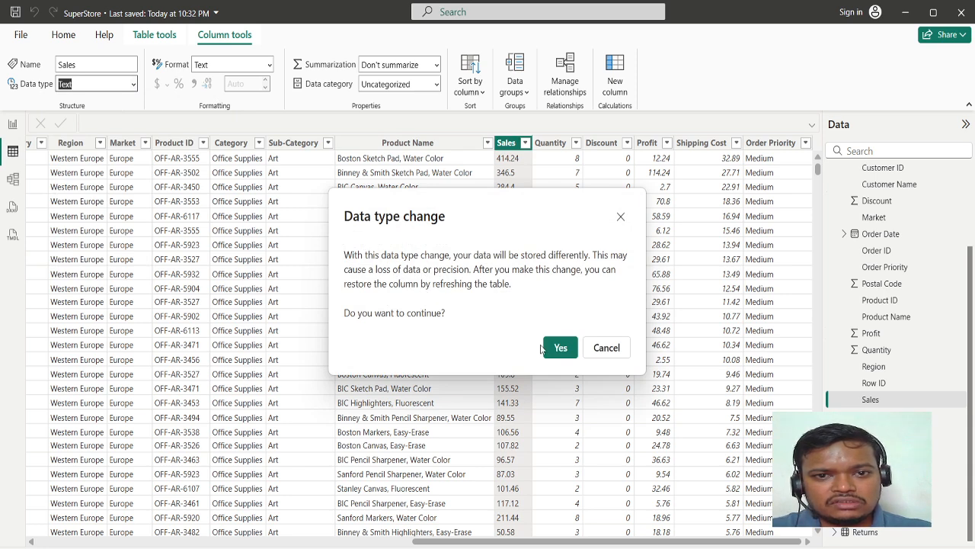
left_click(560, 348)
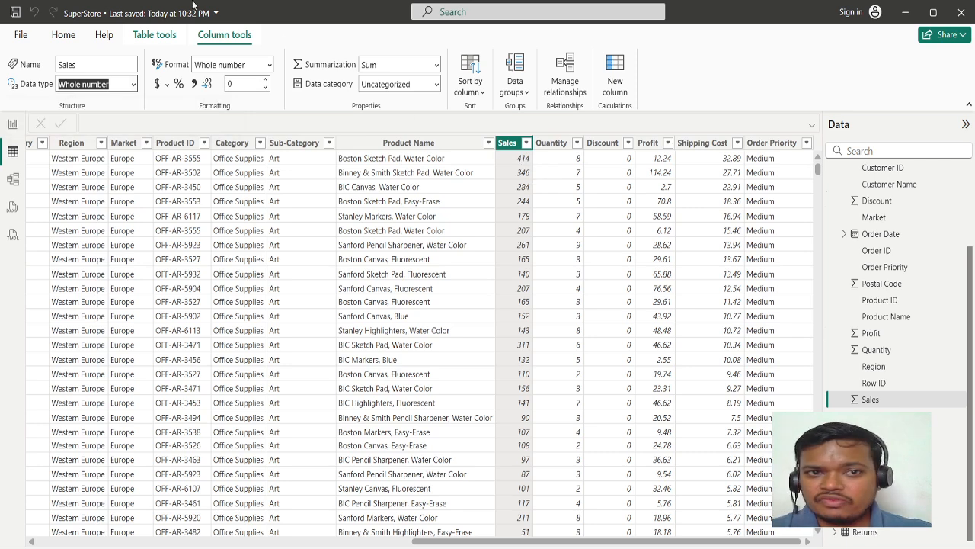
Change the Sales column's data type to Decimal number and accept the change
left_click(133, 84)
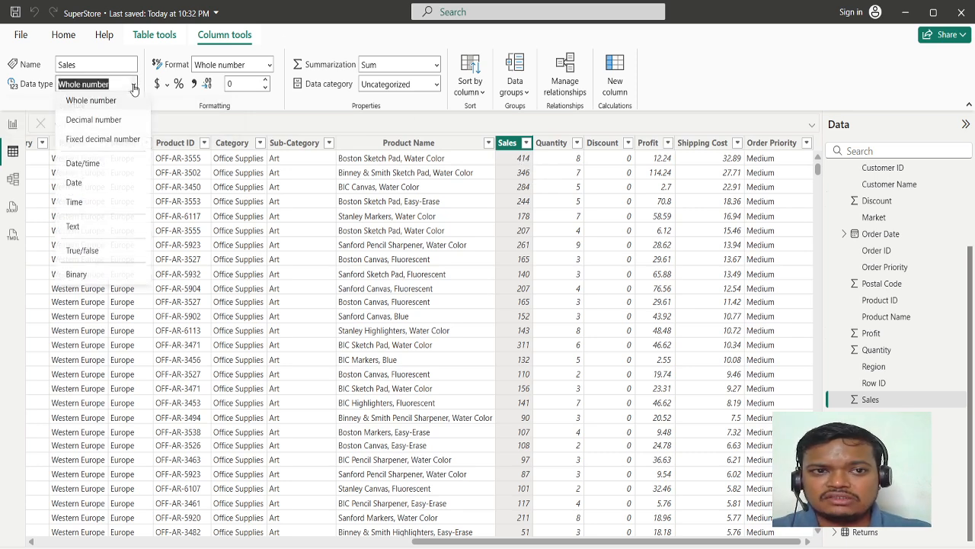
left_click(93, 124)
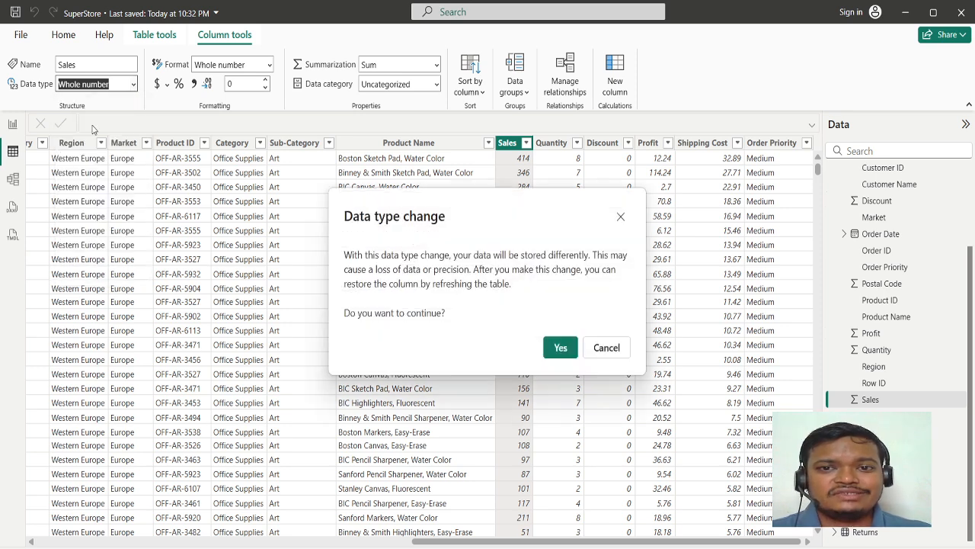
left_click(559, 347)
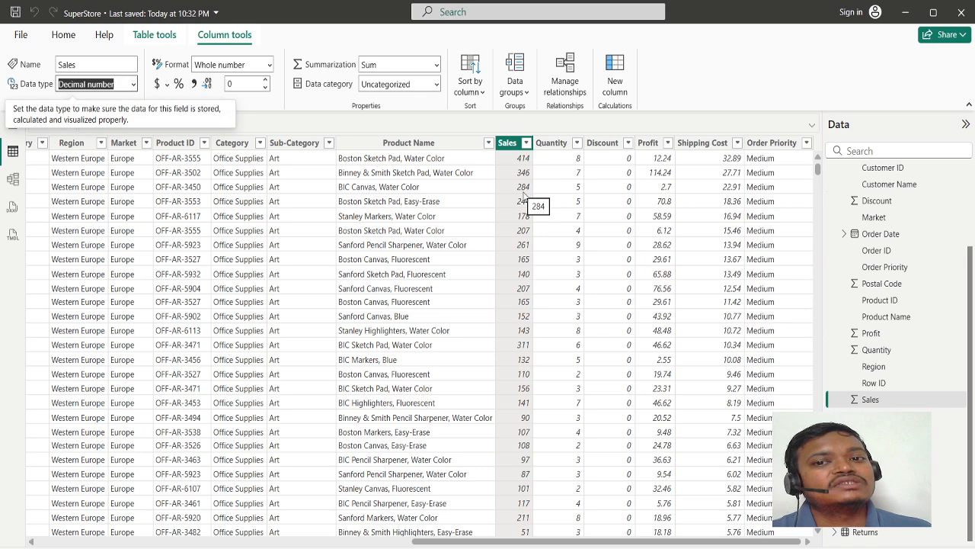
Change the Sales column's data type to Fixed decimal number and accept the change
left_click(133, 84)
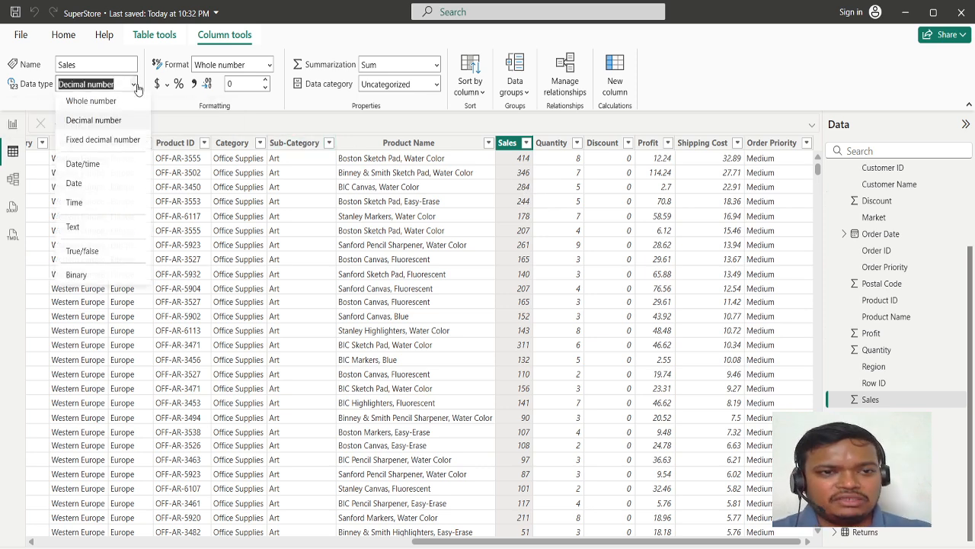
left_click(103, 141)
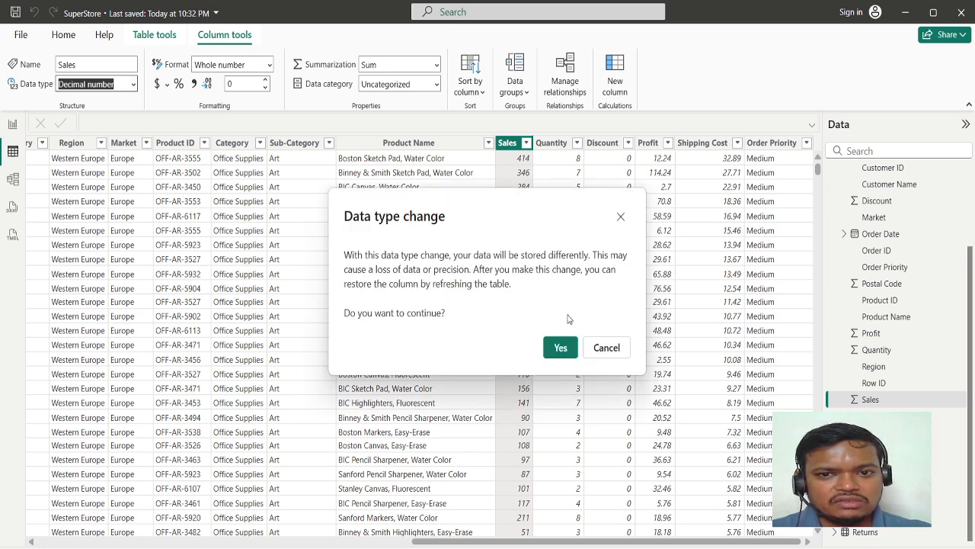
left_click(559, 348)
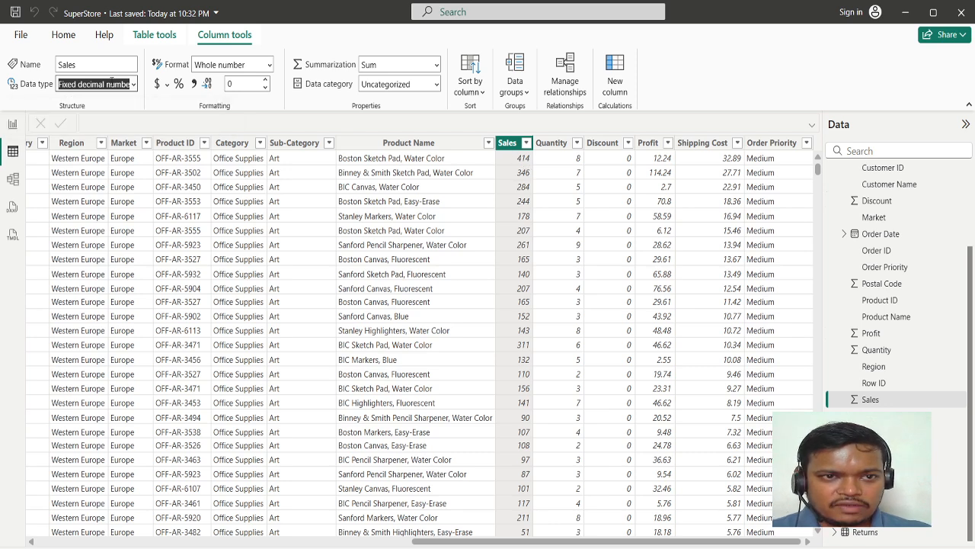
Refresh the Orders table's data to reload the original Sales values from the source
left_click(133, 83)
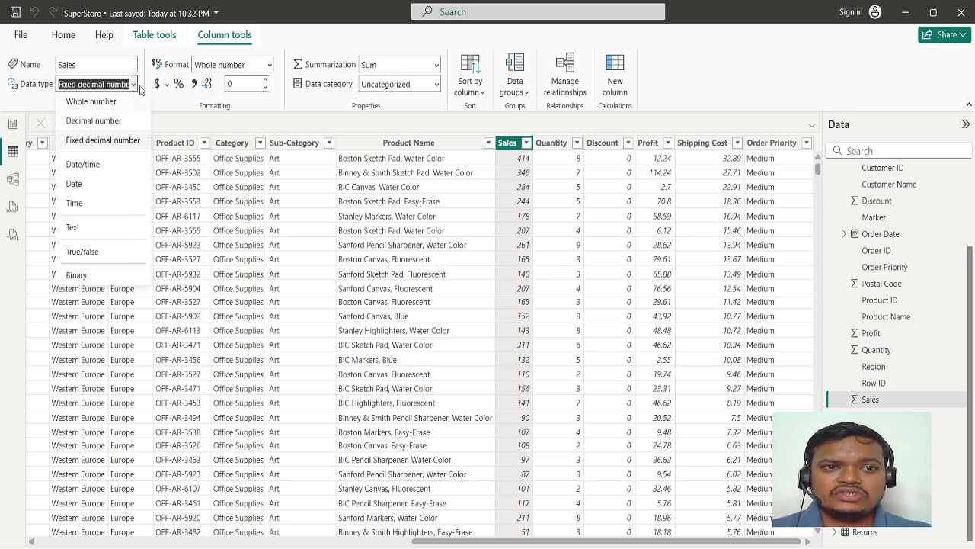
left_click(64, 35)
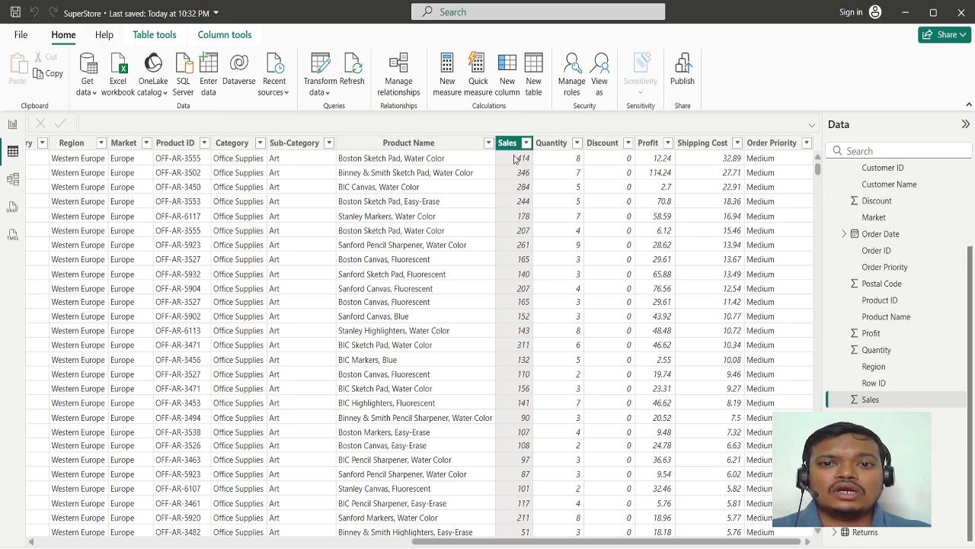
left_click(421, 215)
right_click(266, 203)
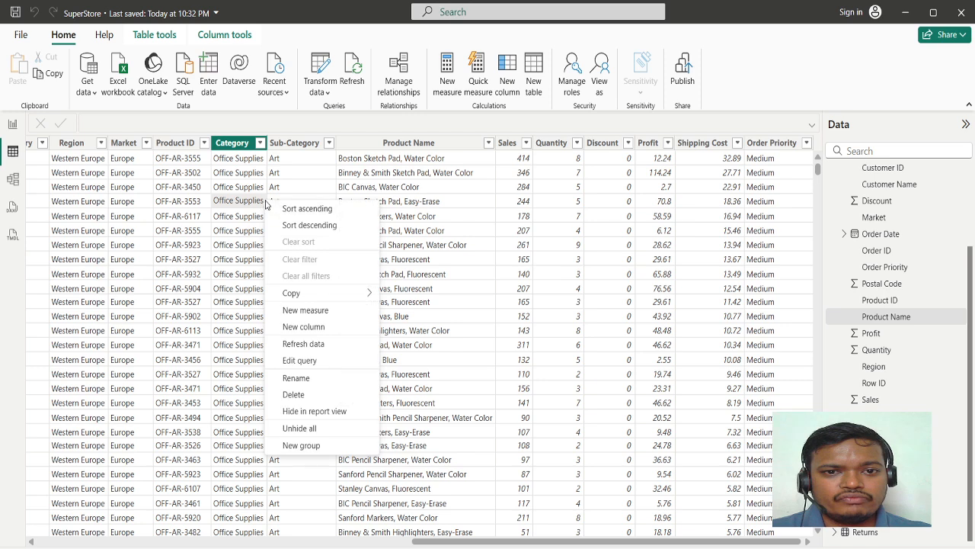
left_click(337, 344)
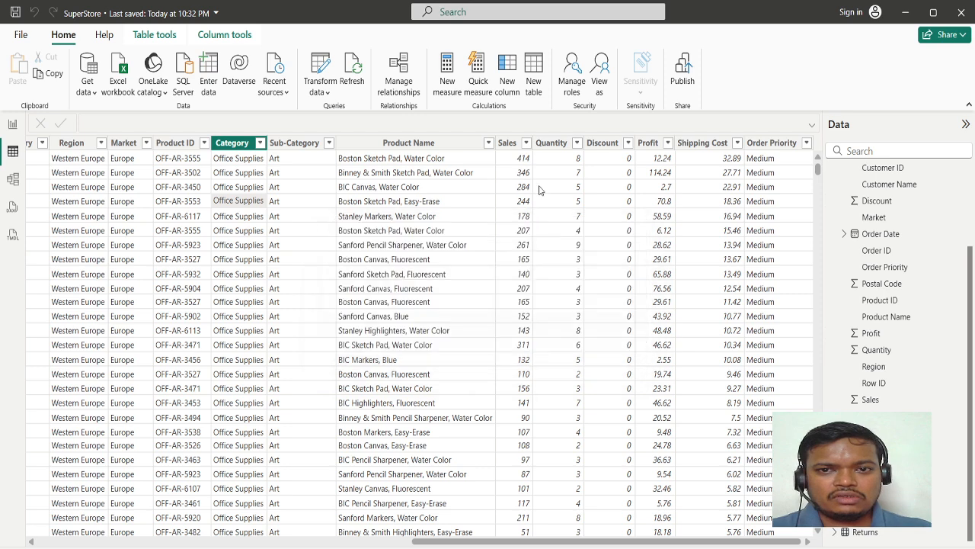
Select the refreshed Sales column, set its data type to Decimal number and accept the change
left_click(512, 144)
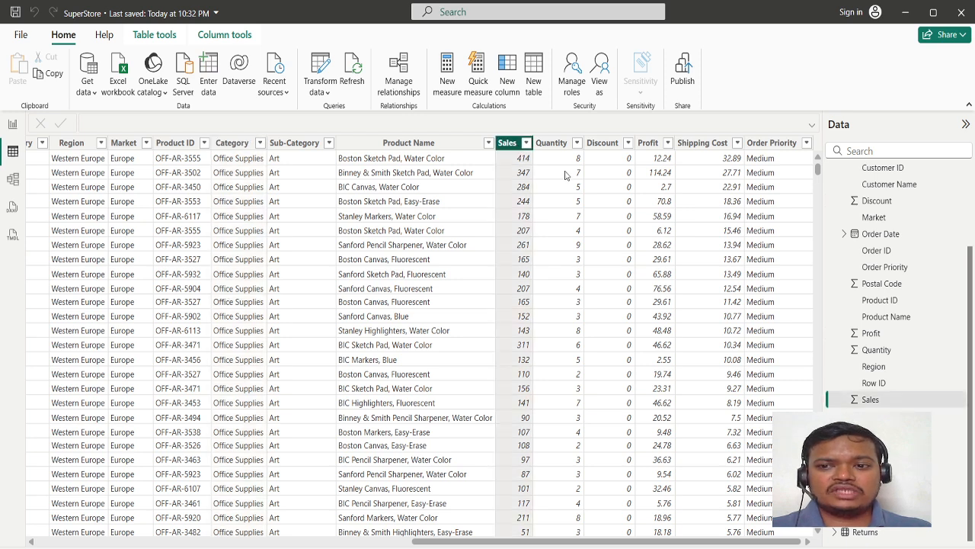
left_click(178, 40)
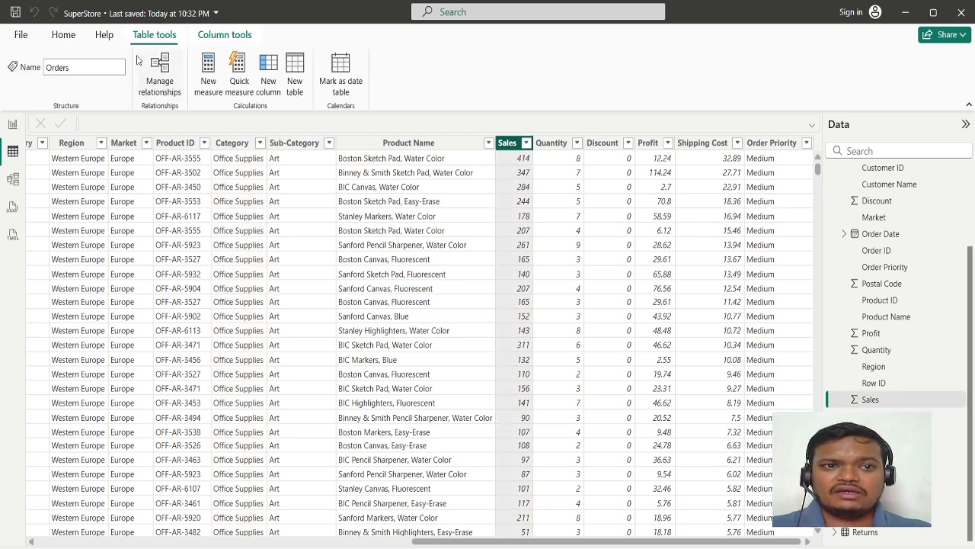
left_click(206, 40)
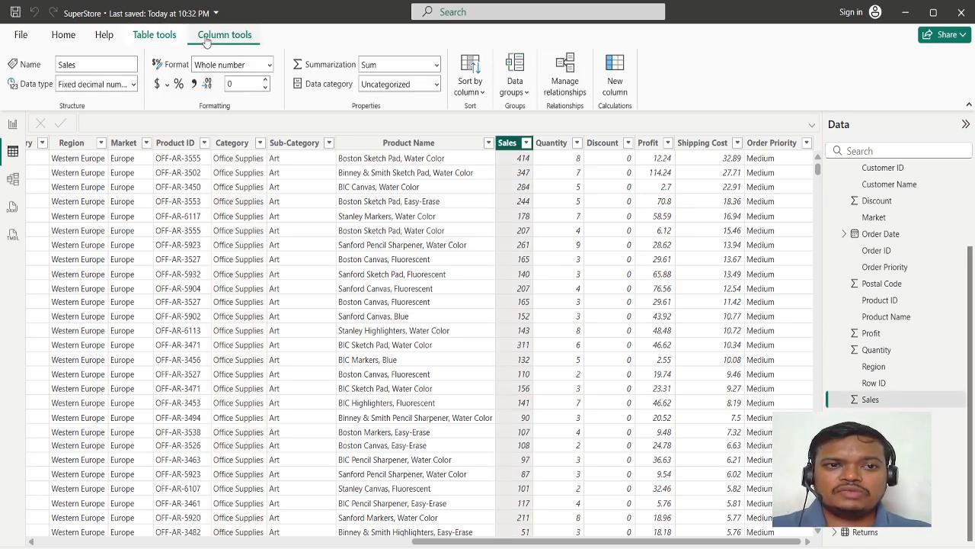
left_click(133, 84)
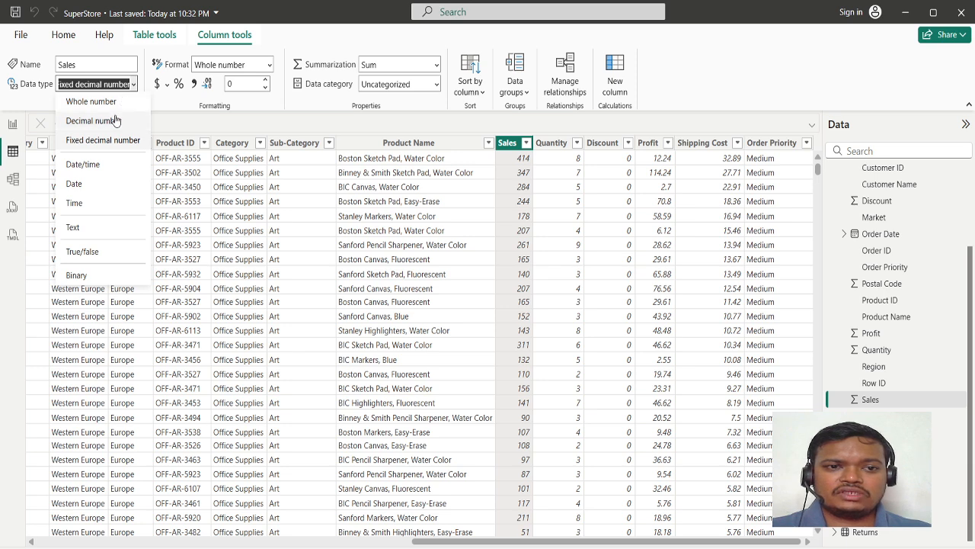
left_click(115, 120)
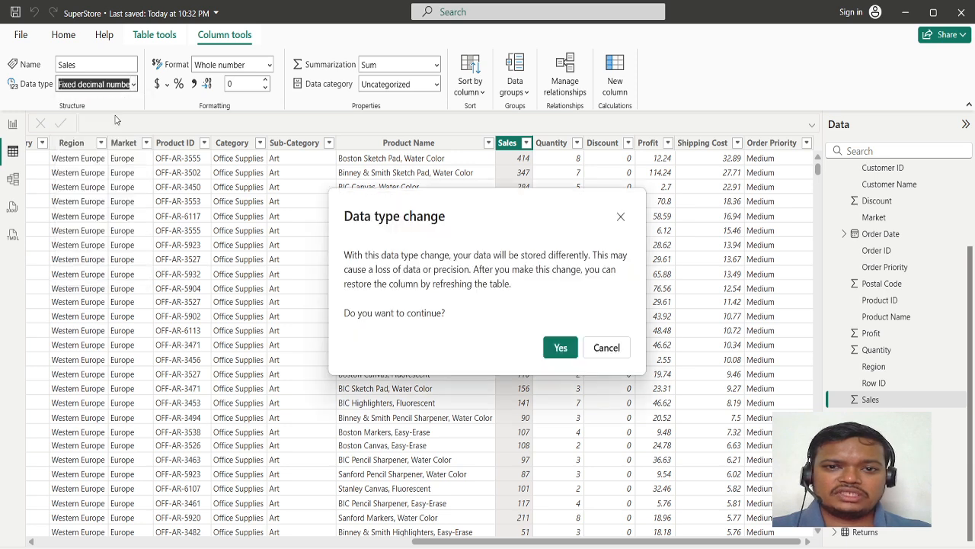
left_click(560, 348)
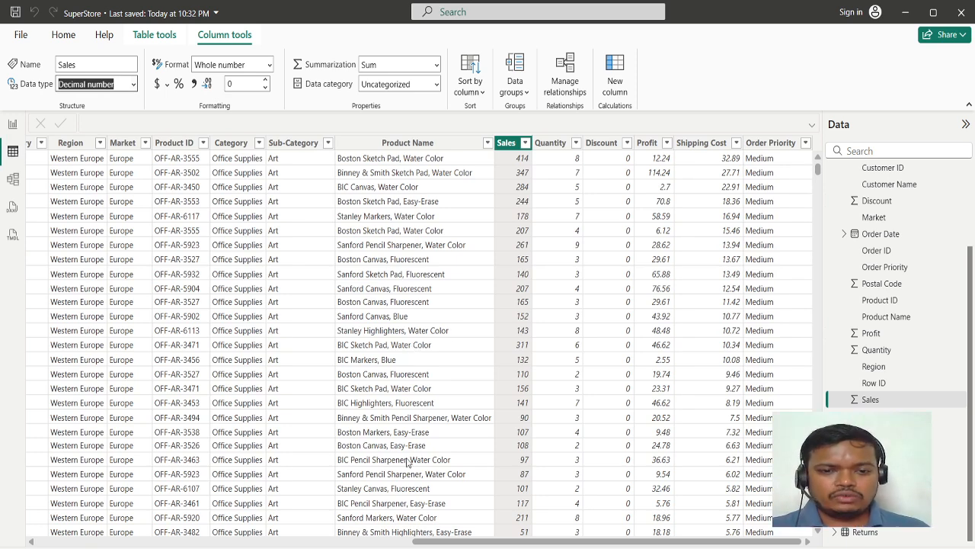
left_click(387, 547)
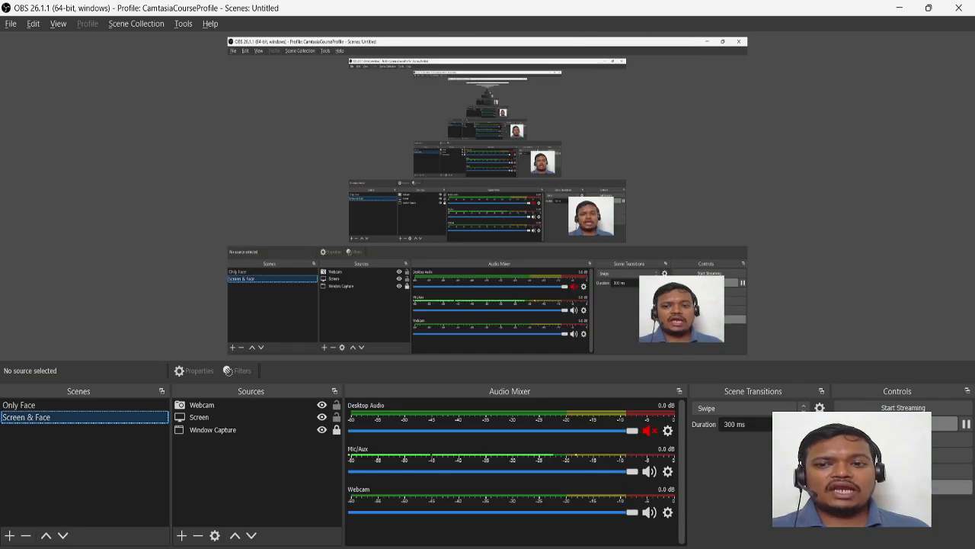